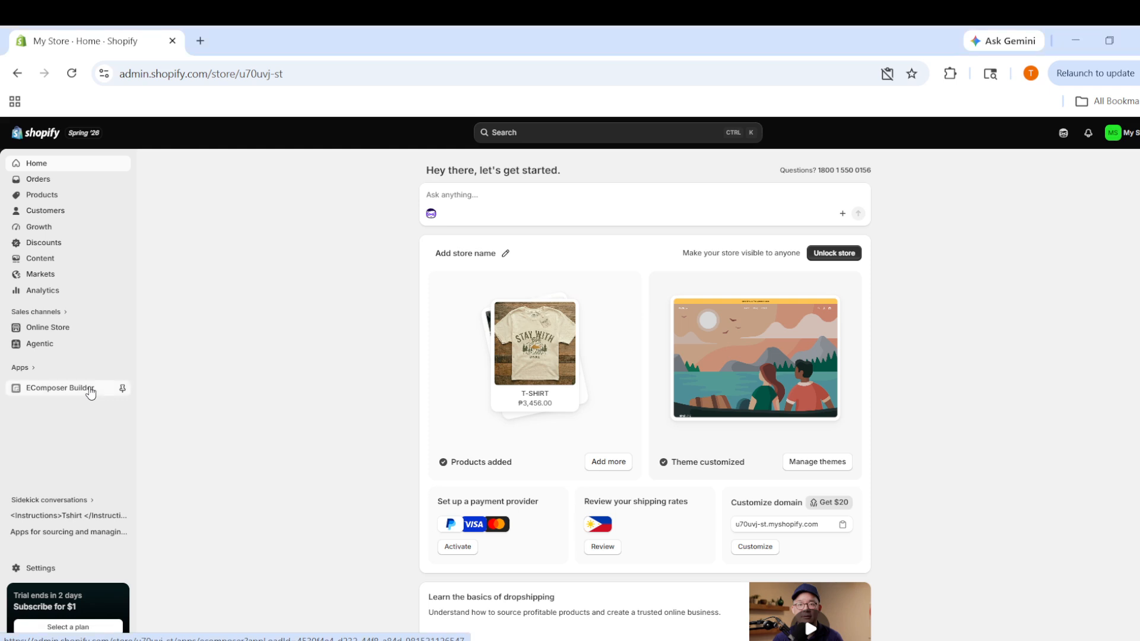
Open the EComposer Builder app and dismiss its What's new announcement
left_click(91, 393)
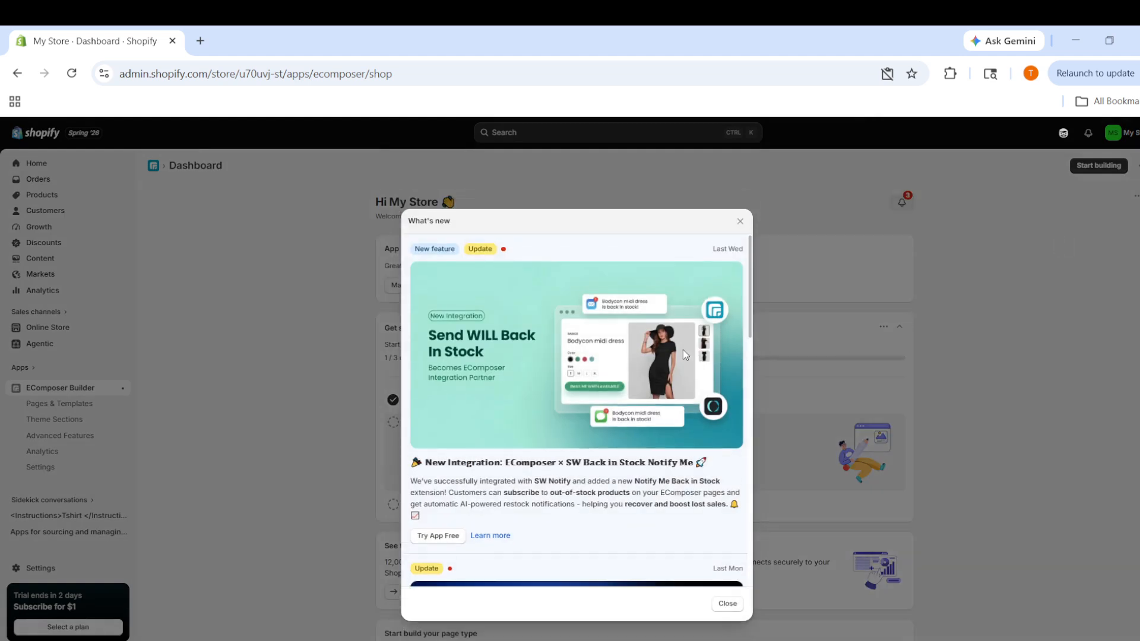
left_click(740, 222)
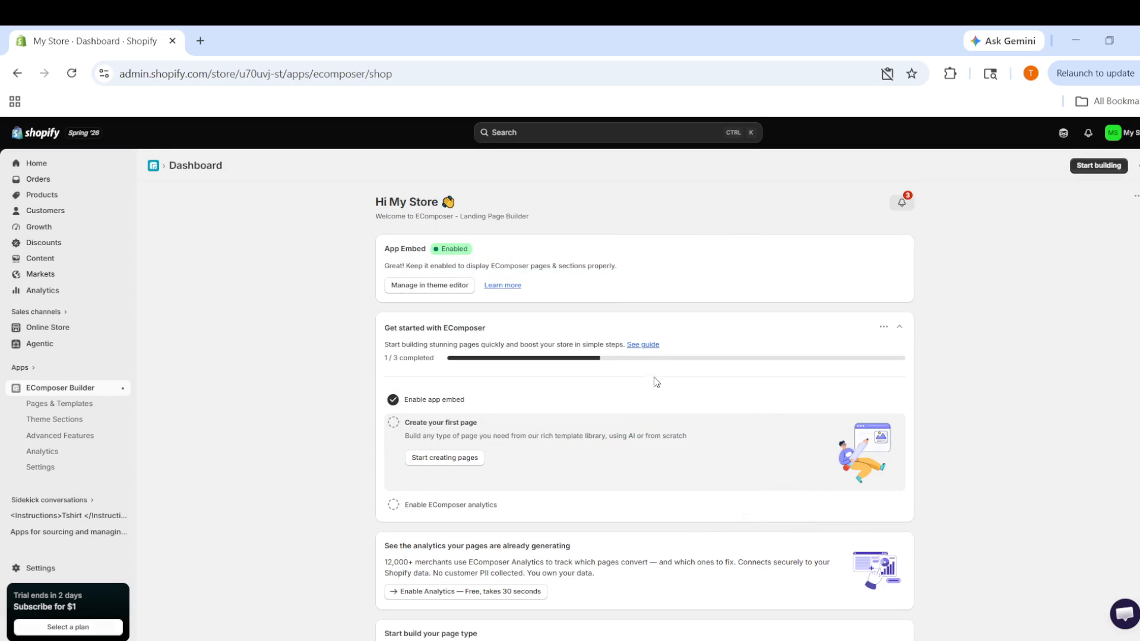
scroll(656, 386, "down", 5)
scroll(691, 461, "up", 5)
Start building a page of type Landing & Pages and choose to generate its layout with AI
left_click(1099, 165)
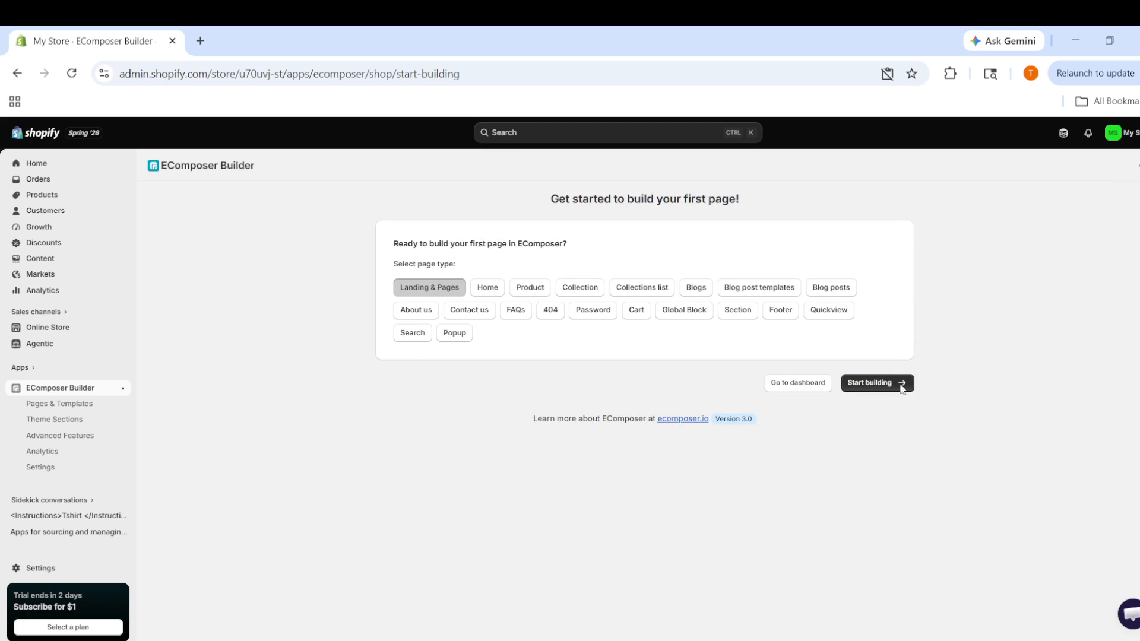
left_click(875, 384)
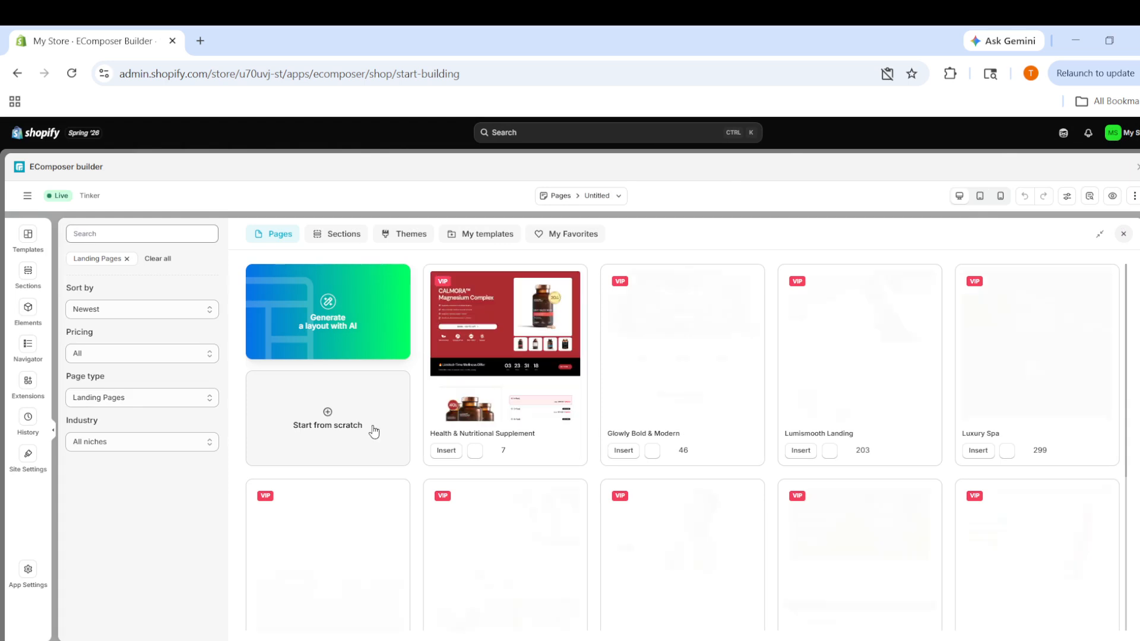
left_click(330, 320)
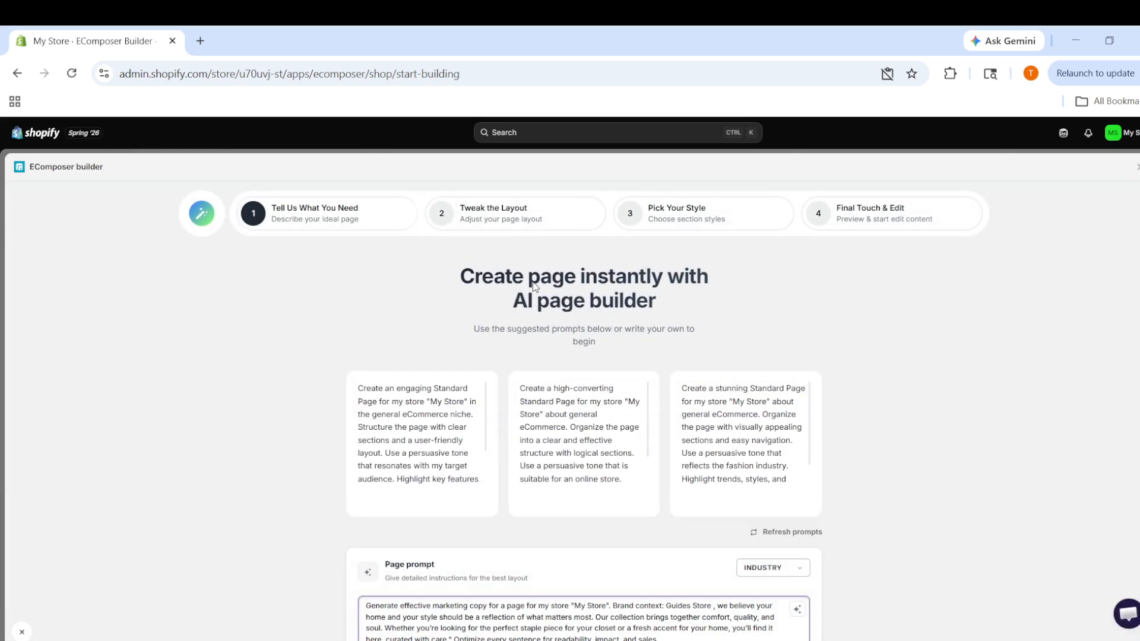
Replace the suggested page prompt with the copied brief for a modern, high-converting ecommerce landing page for a fashion clothing brand
scroll(527, 312, "down", 2)
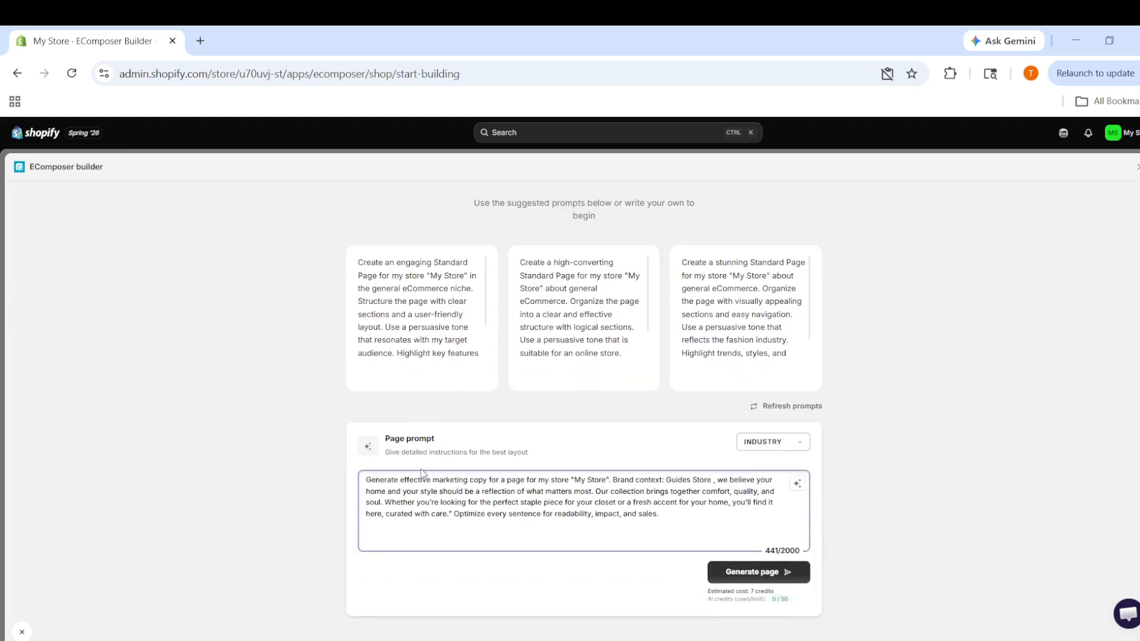
left_click_drag(365, 481, 673, 523)
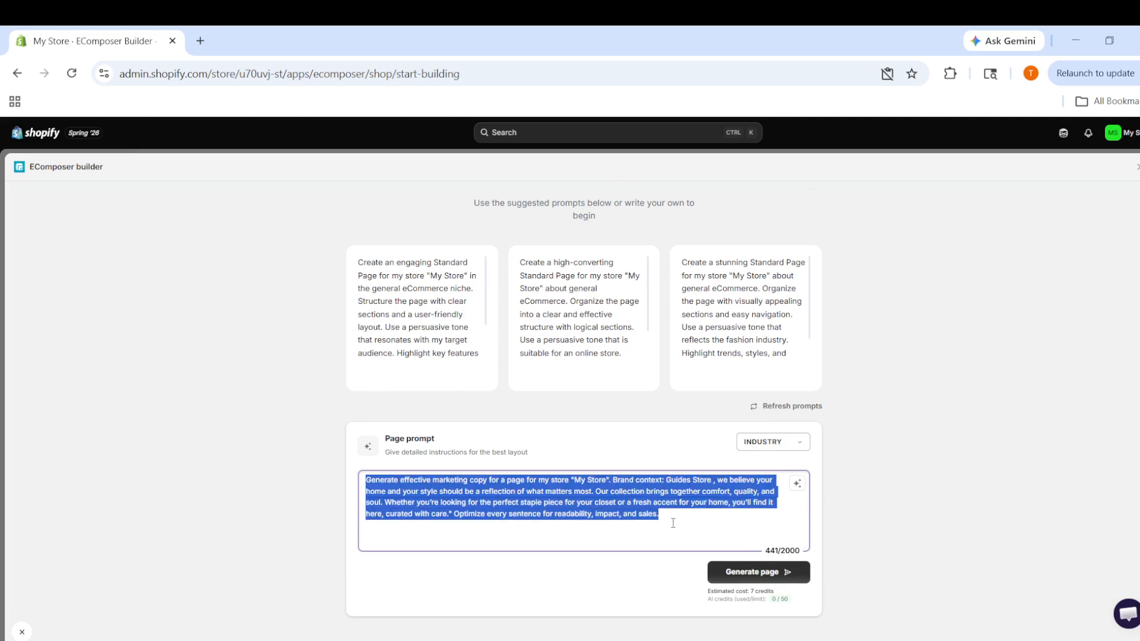
key("BackSpace")
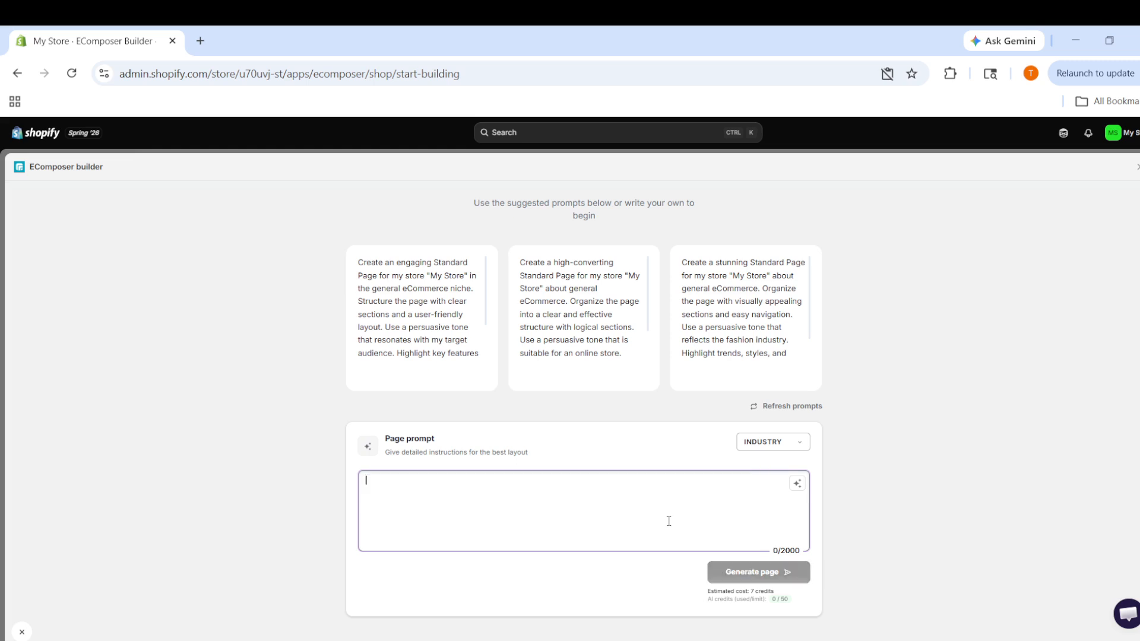
key("ctrl+v")
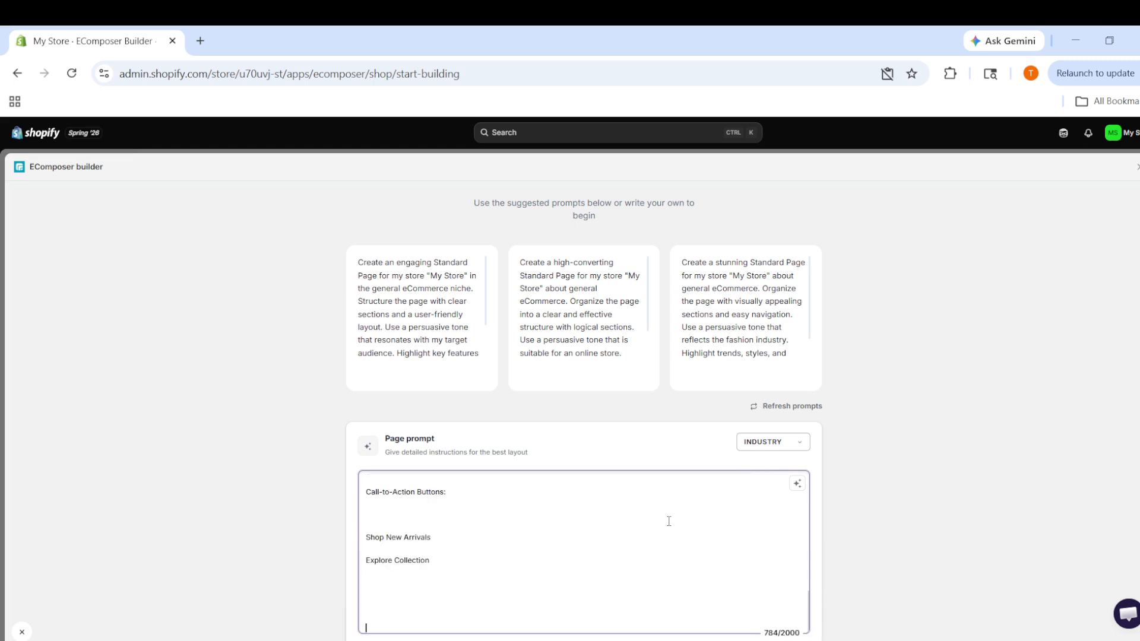
Check the pasted page prompt and generate the page from it
scroll(669, 521, "up", 10)
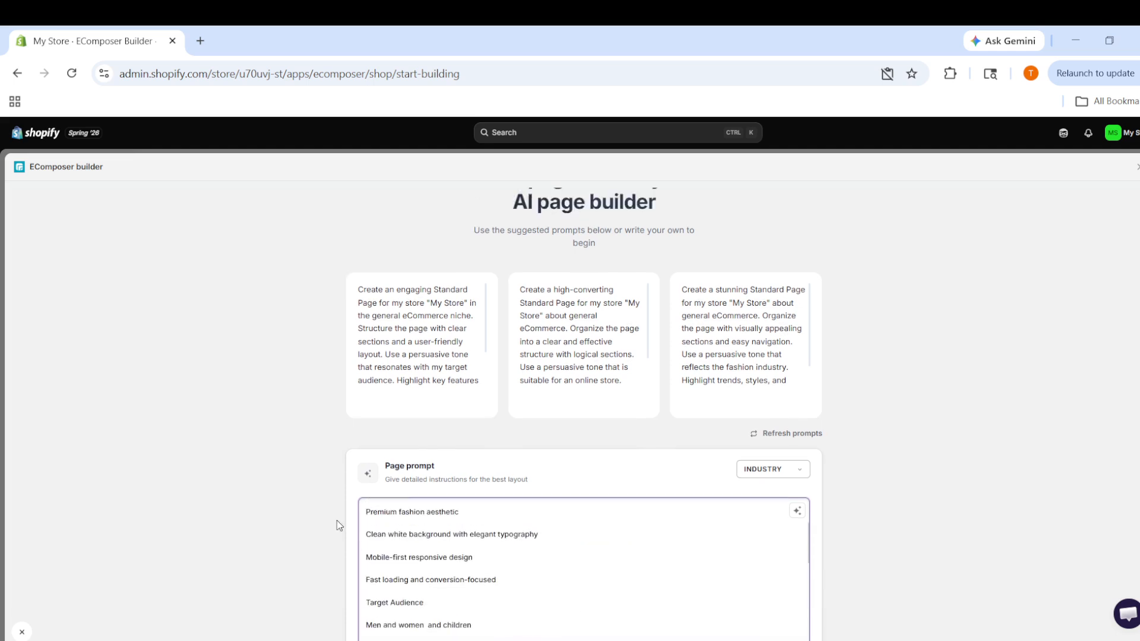
scroll(681, 599, "down", 3)
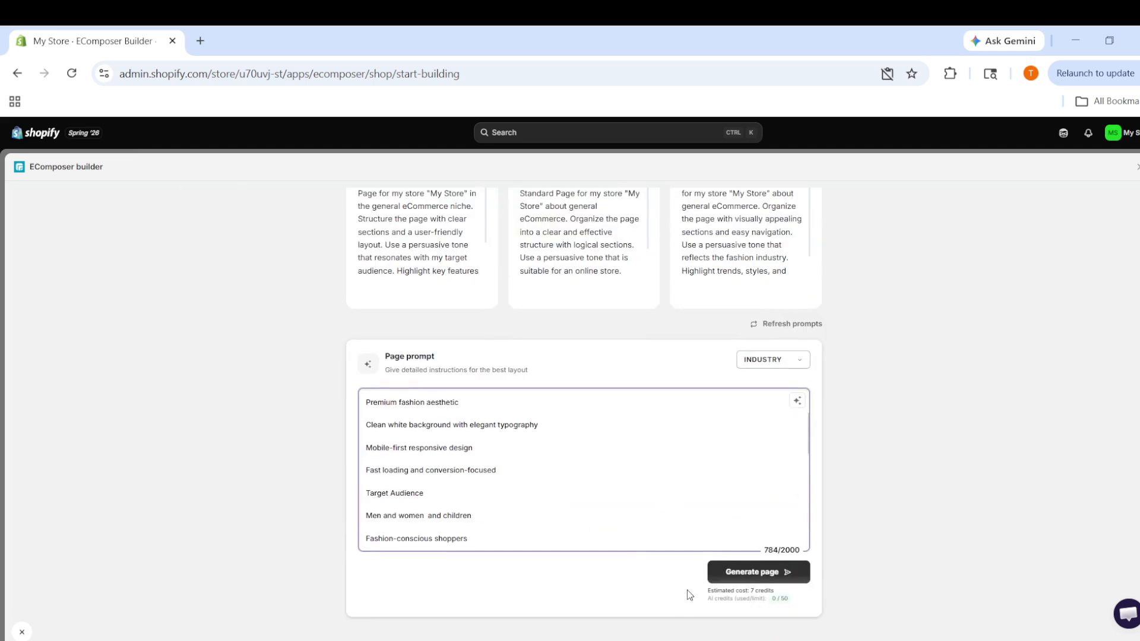
scroll(539, 505, "up", 8)
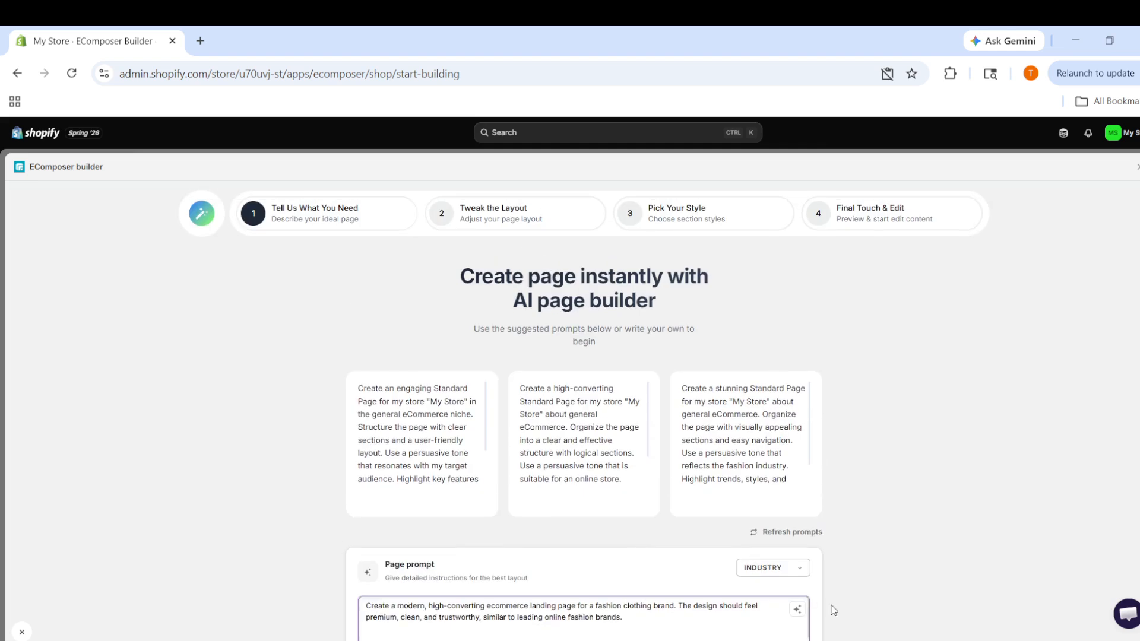
scroll(817, 596, "down", 3)
left_click(780, 577)
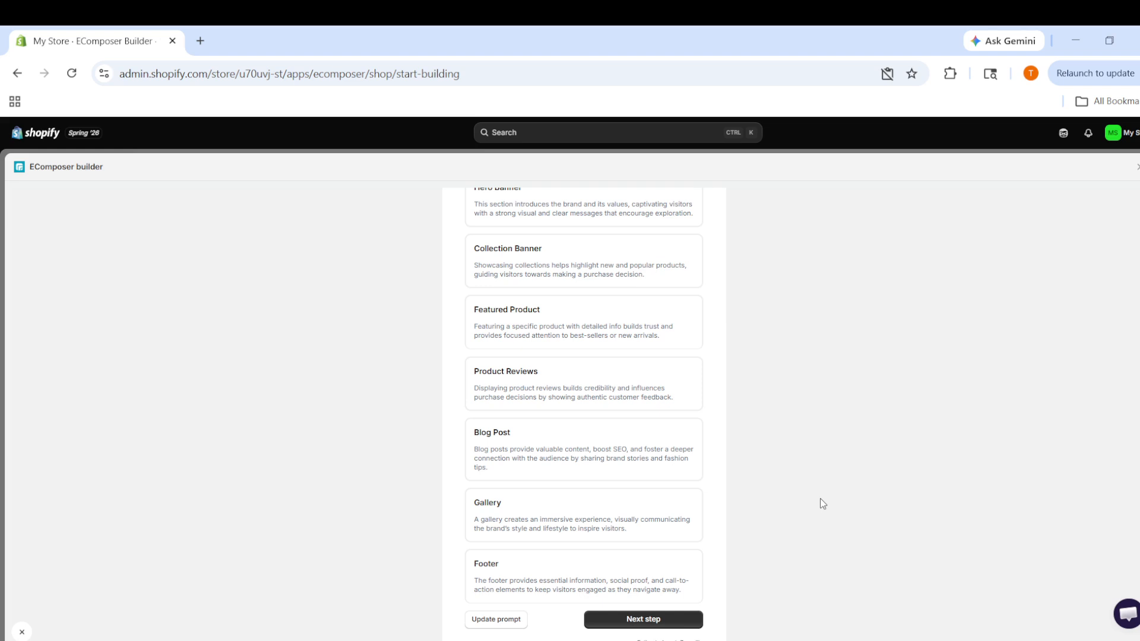
Review the recommended page structure from Hero Banner to Footer and accept it to continue to the section styles
scroll(512, 444, "up", 4)
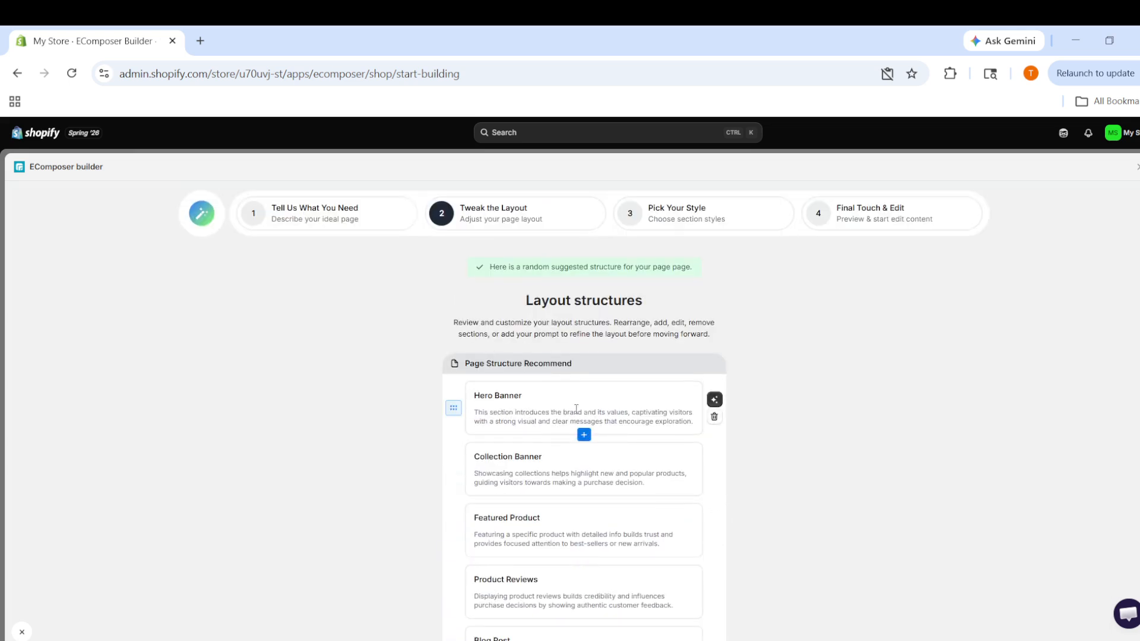
scroll(576, 408, "down", 3)
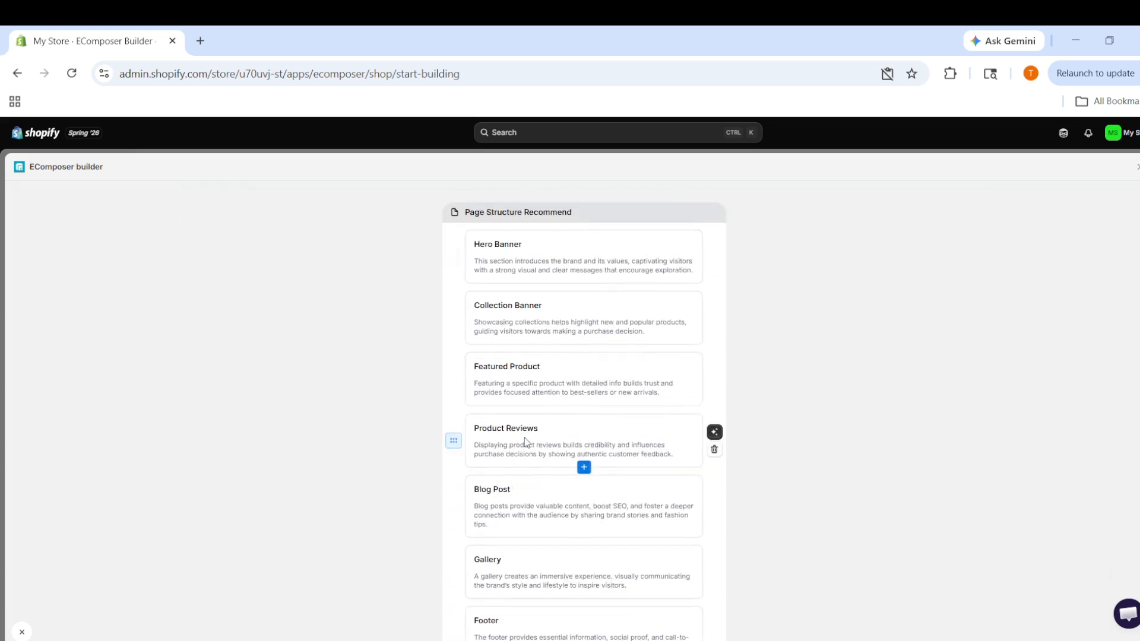
scroll(612, 466, "down", 1)
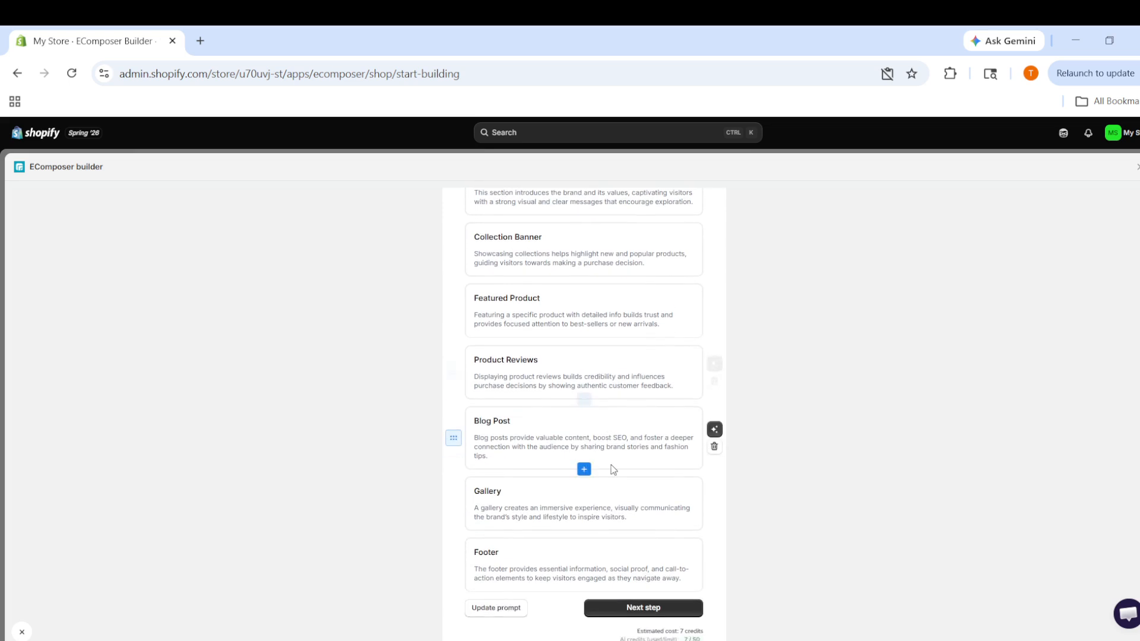
left_click(652, 604)
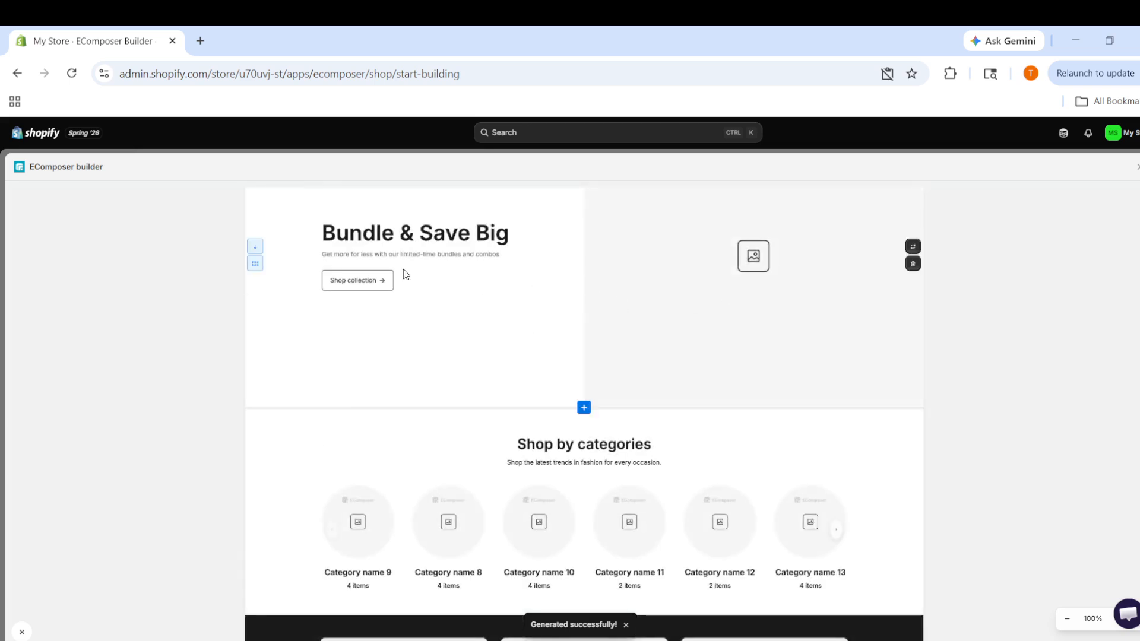
Review the styled sections and insert them under the current layout in the editor, keeping the default template's typography
scroll(626, 268, "down", 3)
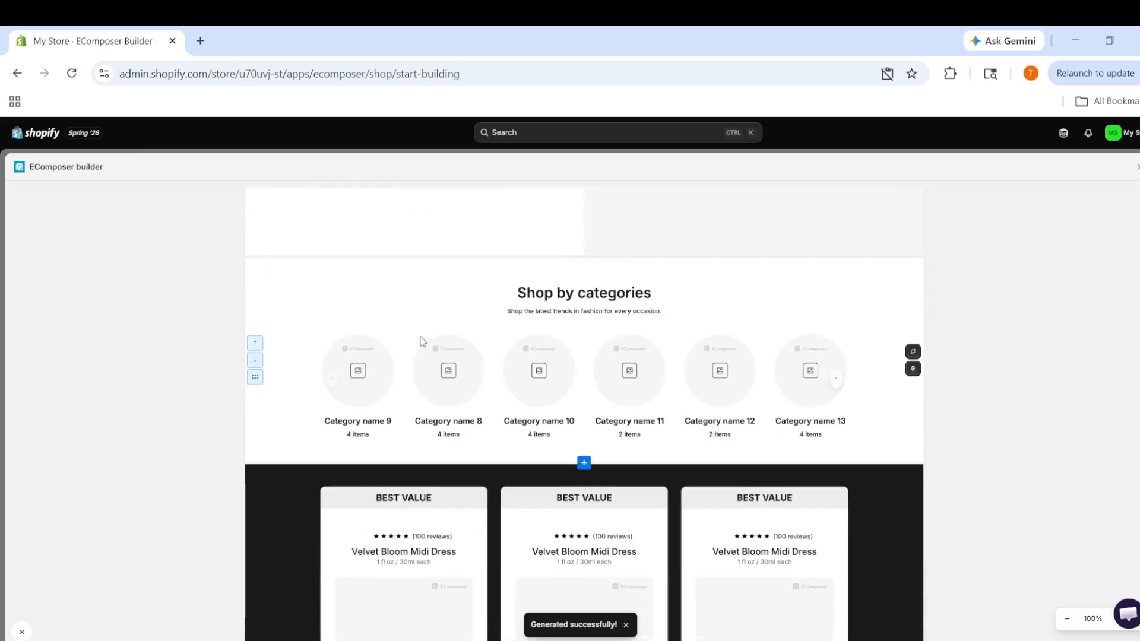
scroll(523, 459, "down", 8)
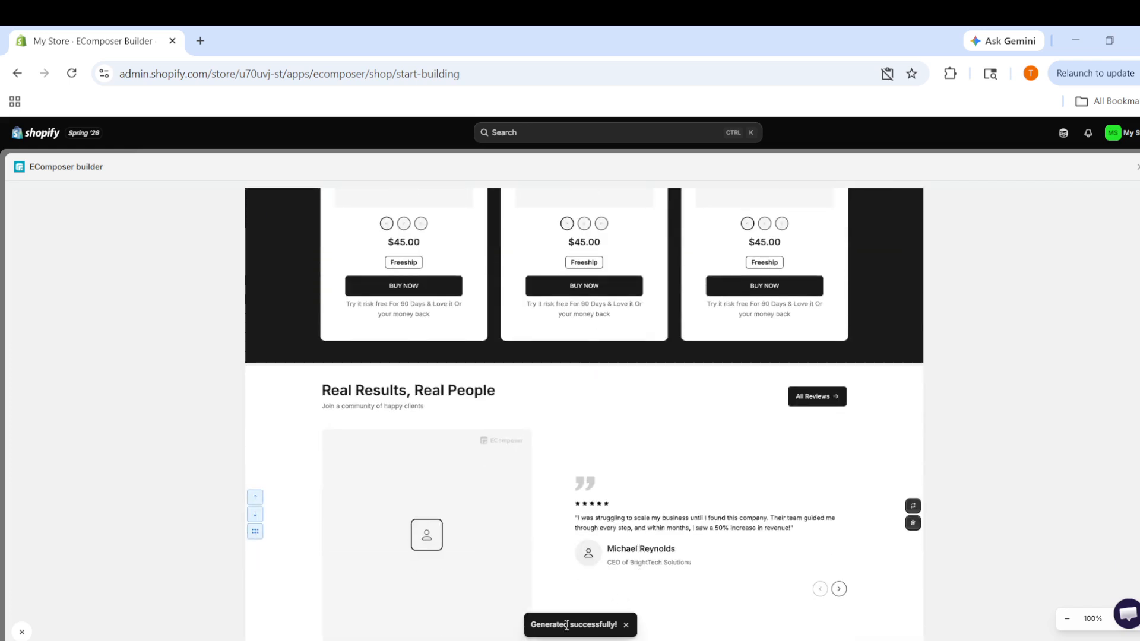
scroll(707, 531, "down", 6)
scroll(765, 529, "down", 8)
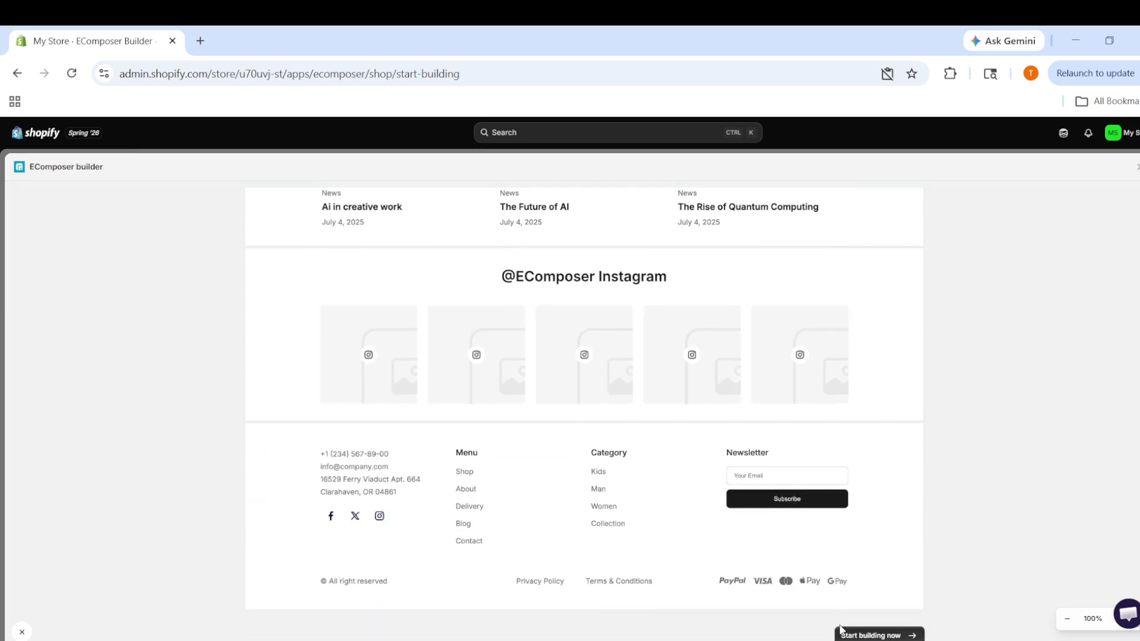
left_click(861, 634)
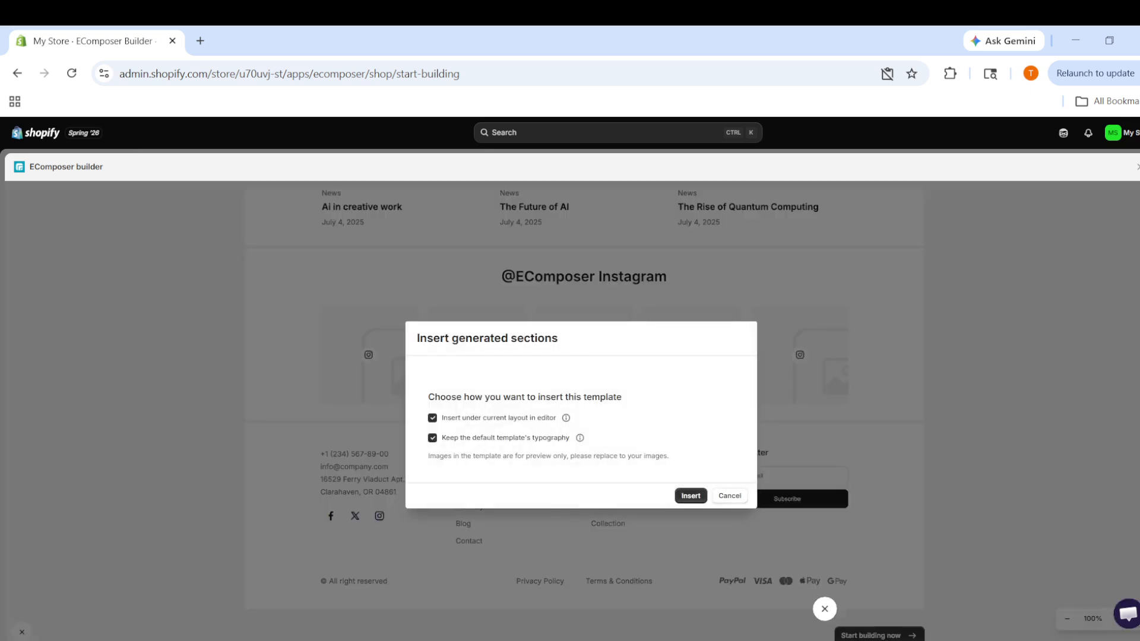
left_click(691, 495)
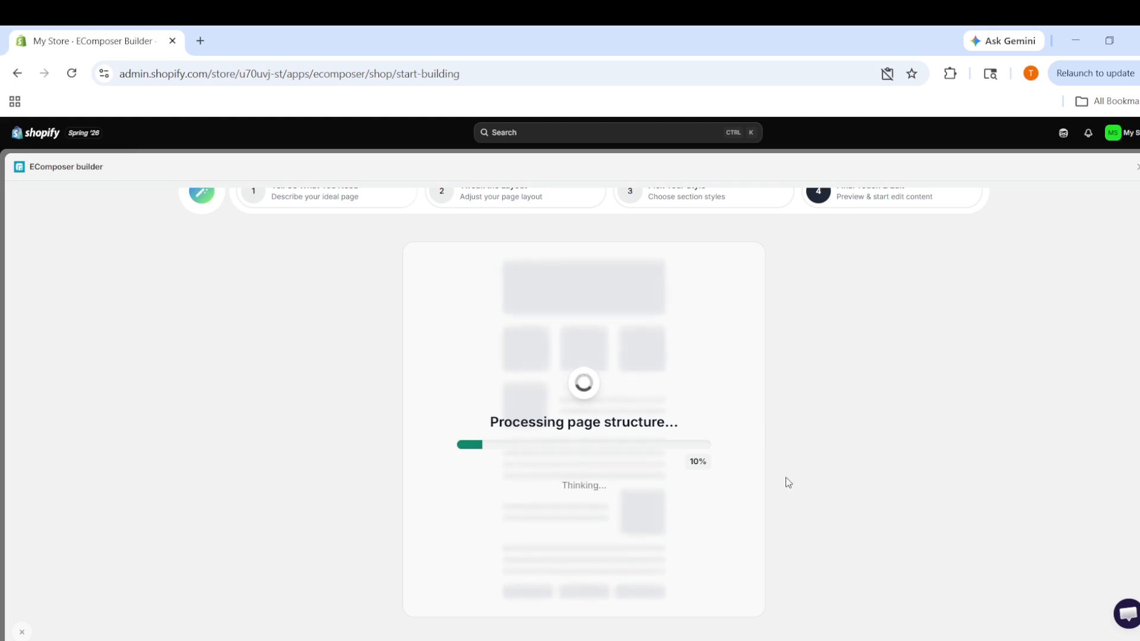
scroll(655, 415, "up", 1)
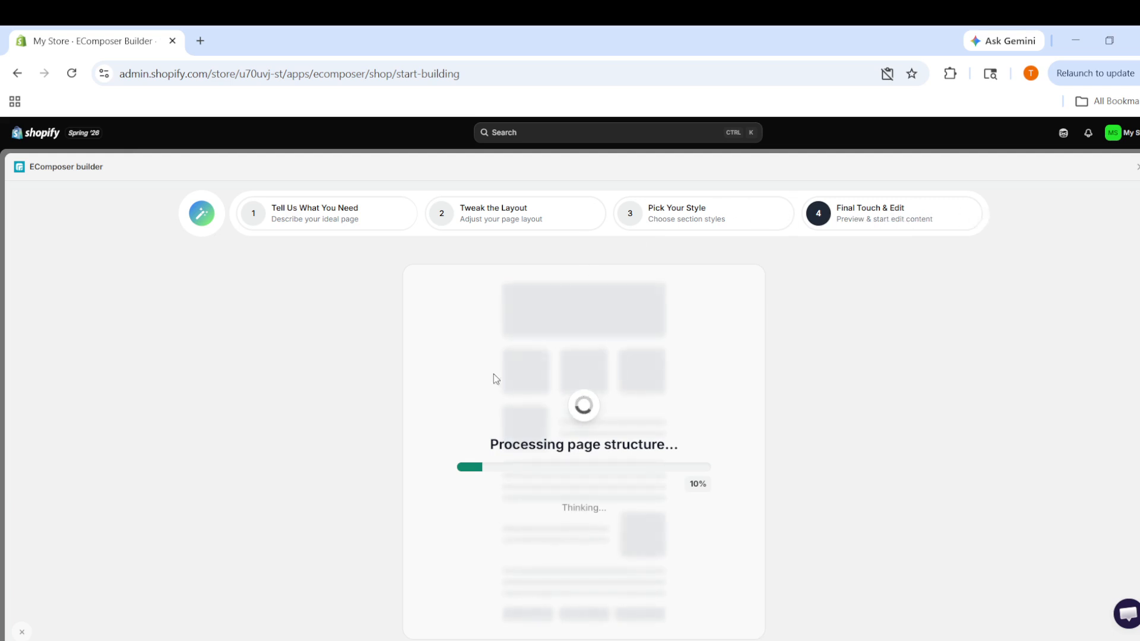
scroll(738, 399, "down", 1)
scroll(715, 513, "up", 1)
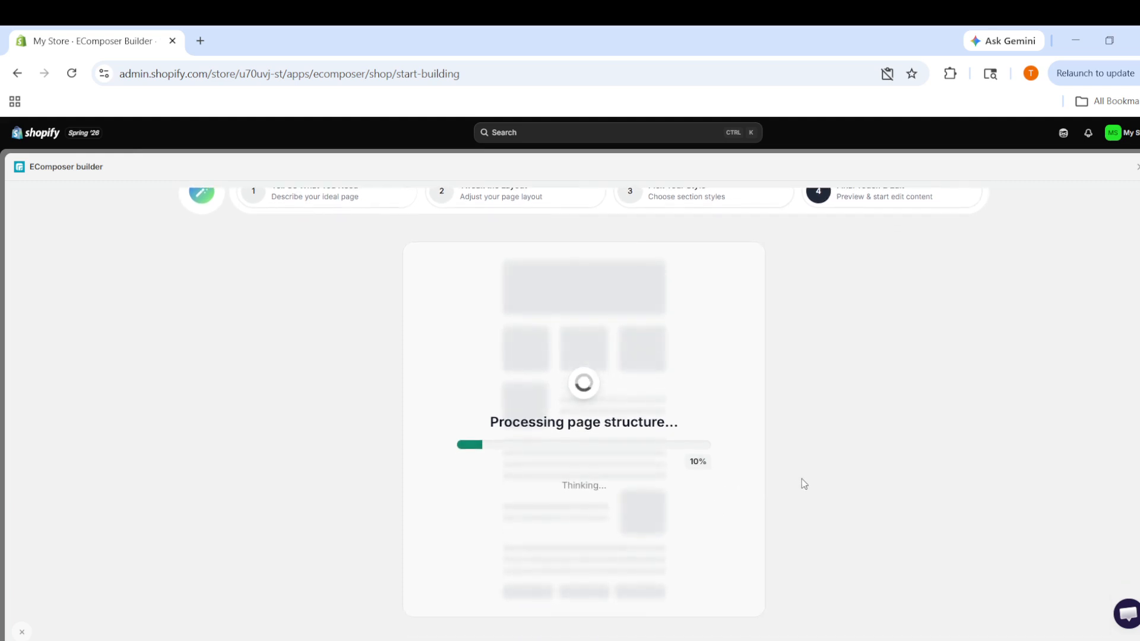
scroll(805, 484, "up", 1)
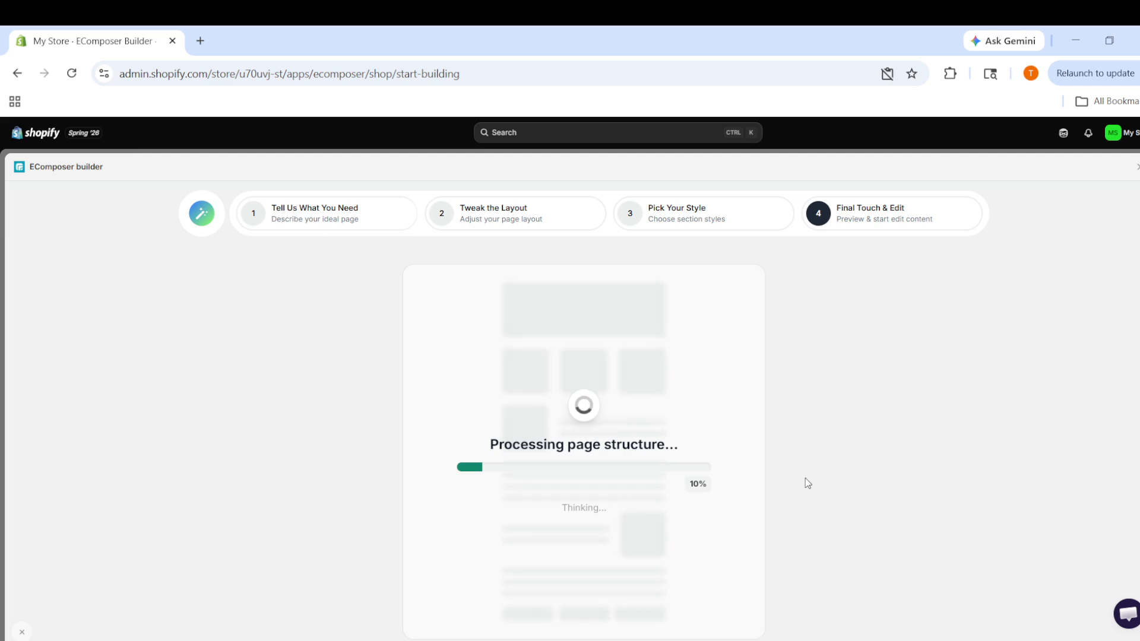